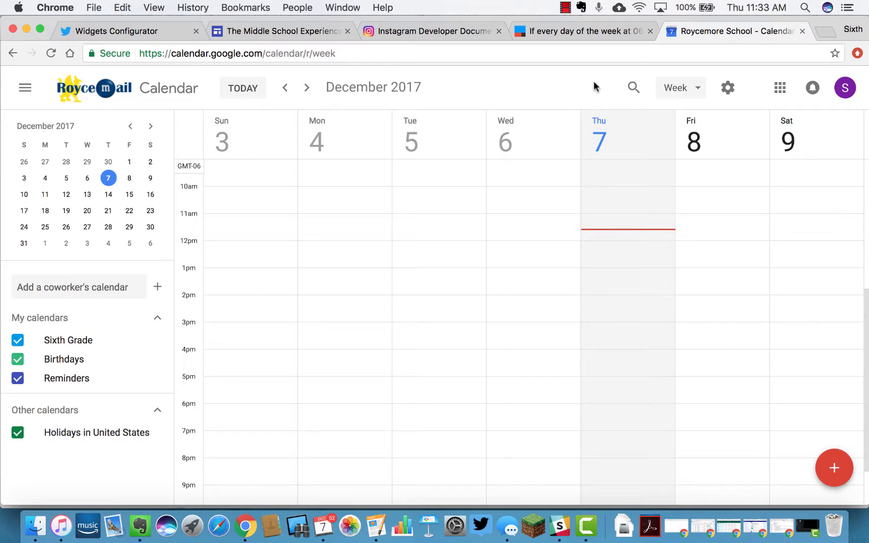
Look at the 2017 year view and December month view, then return to week view
{"action": "left_click", "coordinate": [696, 90]}
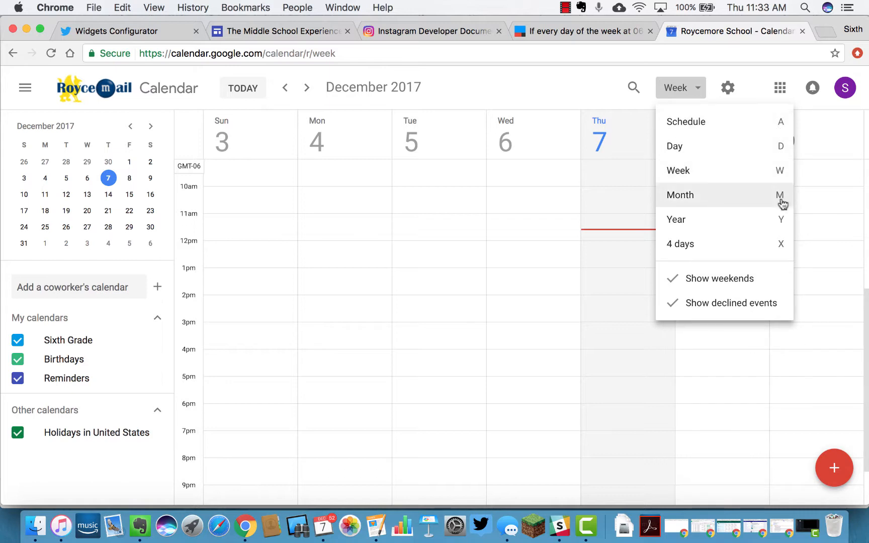
{"action": "left_click", "coordinate": [578, 89]}
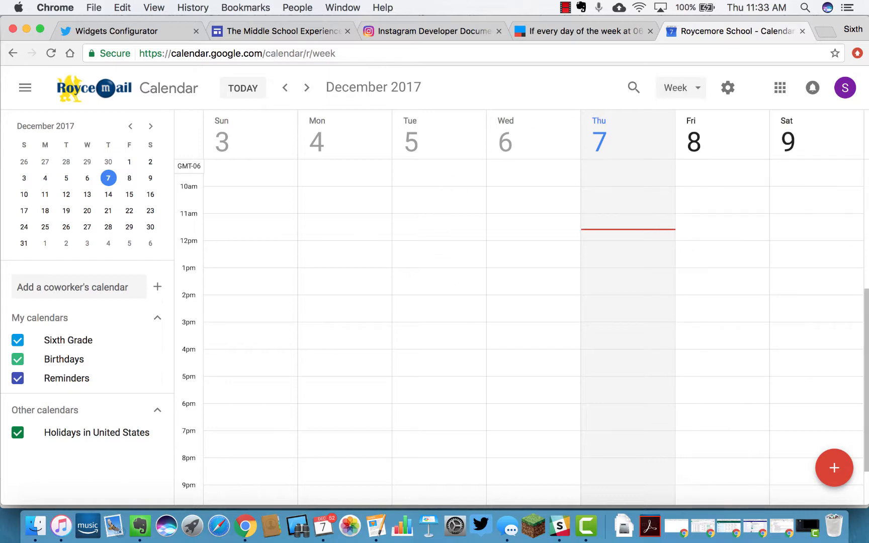
{"action": "key", "text": "y"}
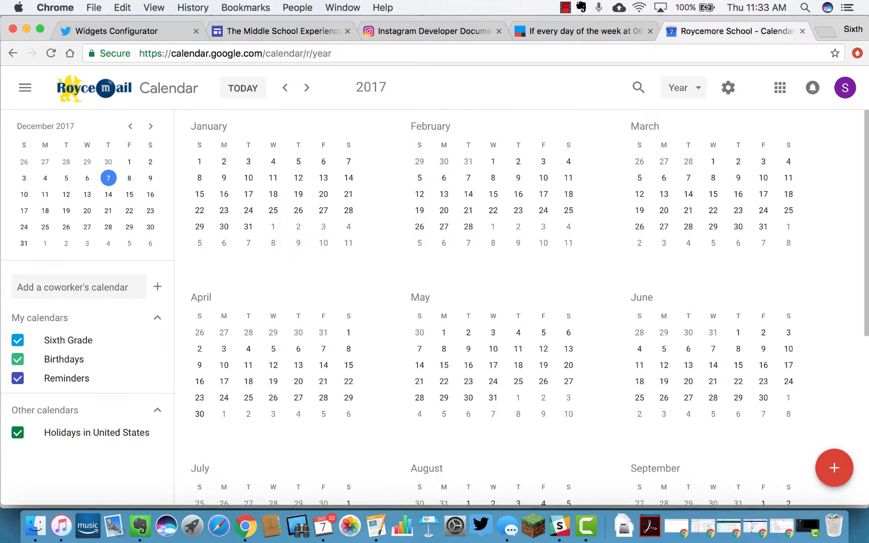
{"action": "key", "text": "m"}
{"action": "key", "text": "w"}
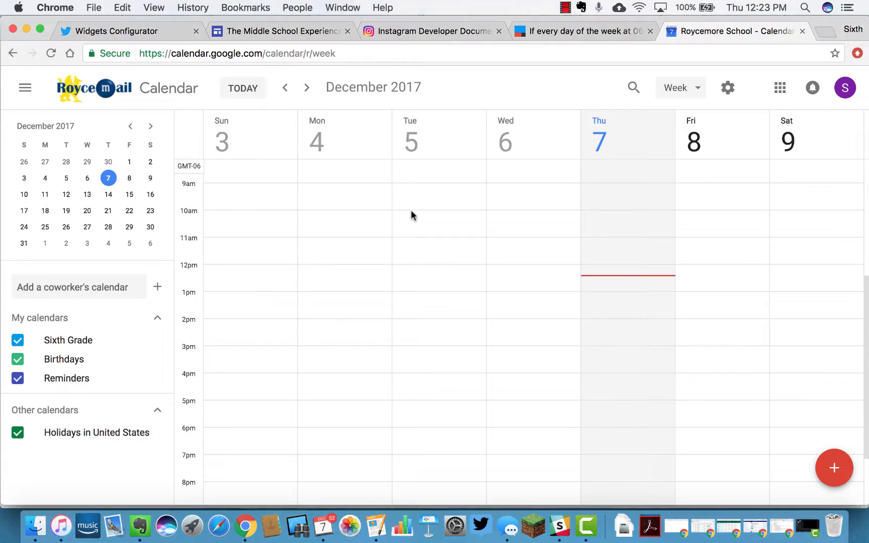
Draft a 'Meeting' event on Friday, Dec 8, 10:00am–3:15pm, and open its full details page
{"action": "left_click", "coordinate": [408, 212]}
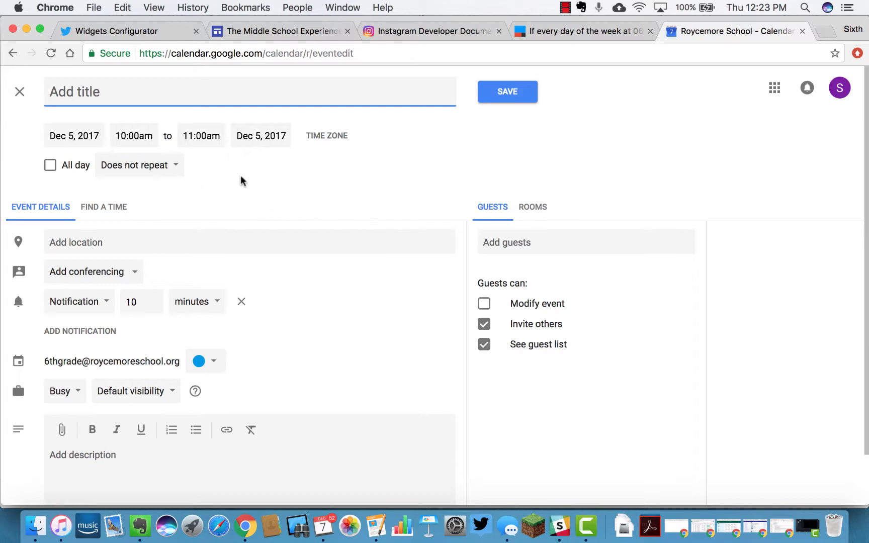
{"action": "left_click", "coordinate": [20, 91]}
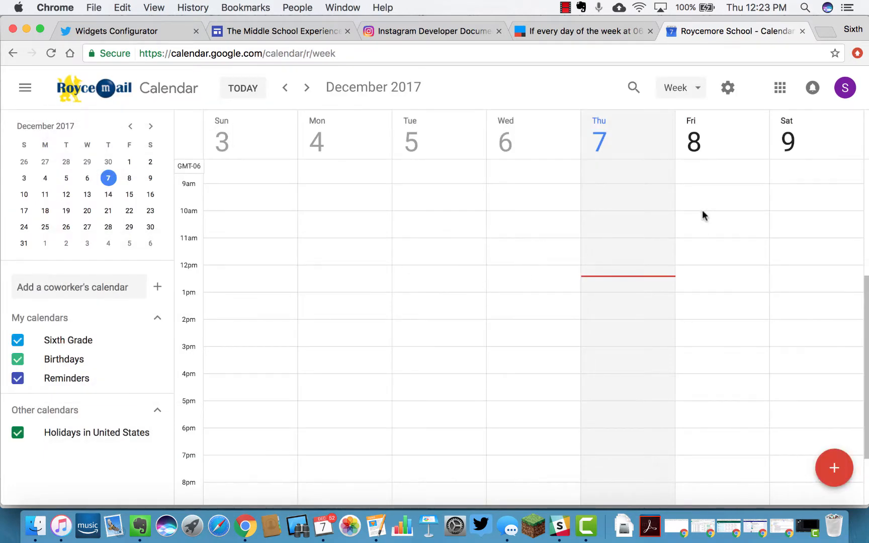
{"action": "left_click_drag", "start_coordinate": [702, 212], "coordinate": [702, 350]}
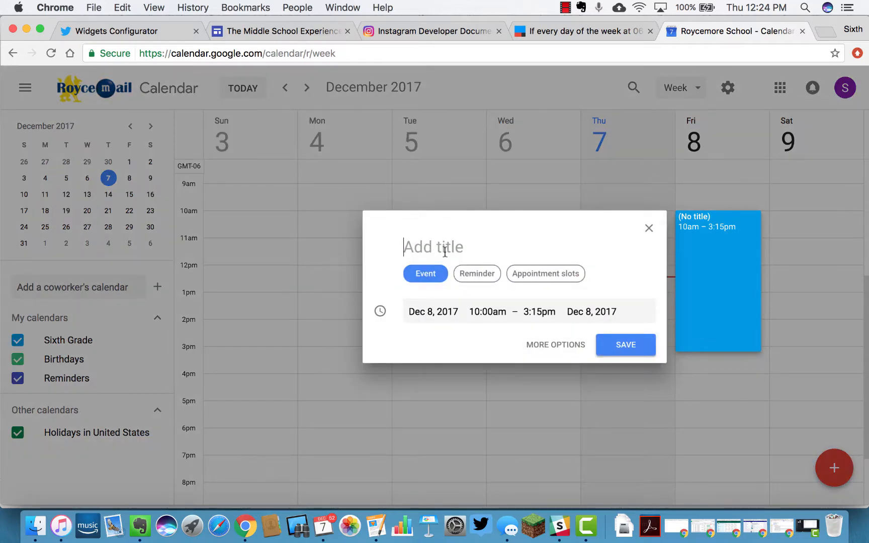
{"action": "type", "text": "Meeting"}
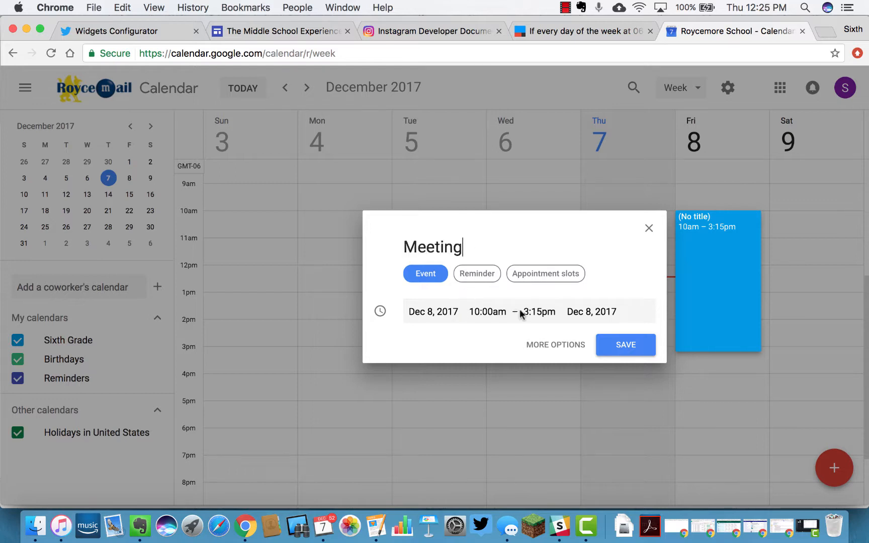
{"action": "left_click", "coordinate": [473, 276]}
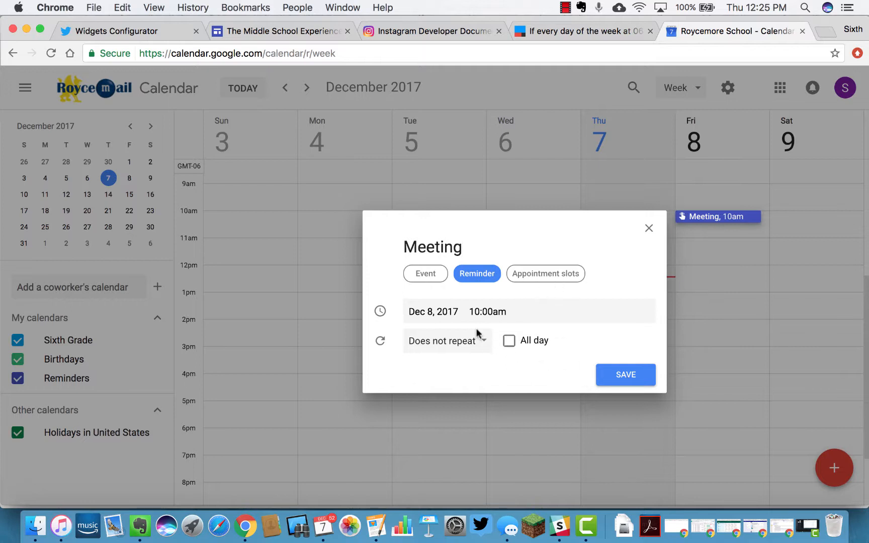
{"action": "left_click", "coordinate": [423, 275]}
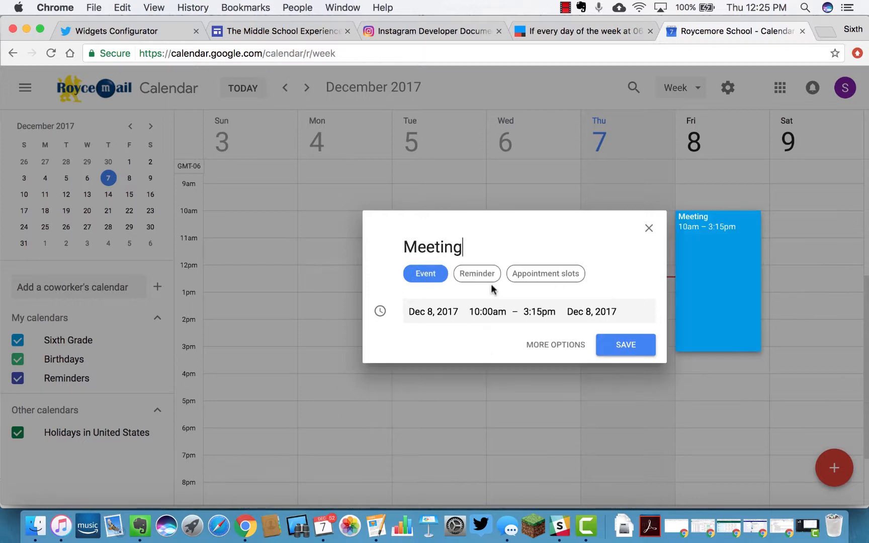
{"action": "left_click", "coordinate": [555, 346]}
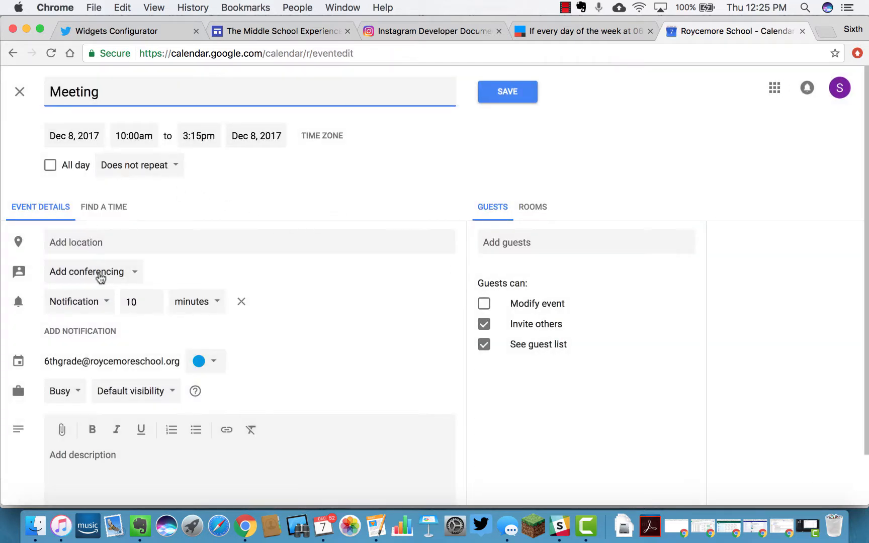
Write 'Please be sure to come to this meeting!' with 'this meeting' bold, then add 'Google' below
{"action": "scroll", "coordinate": [508, 452], "scroll_direction": "down", "scroll_amount": 2}
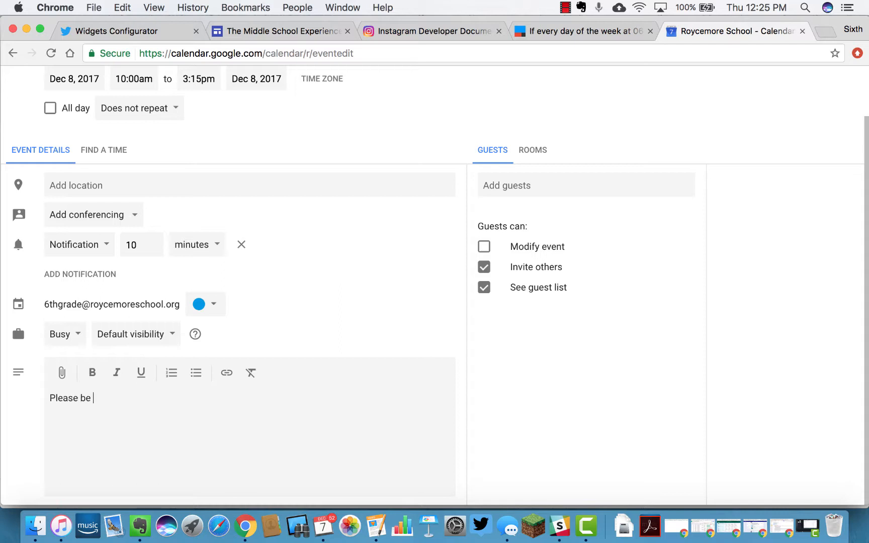
{"action": "type", "text": "come to this meeting!"}
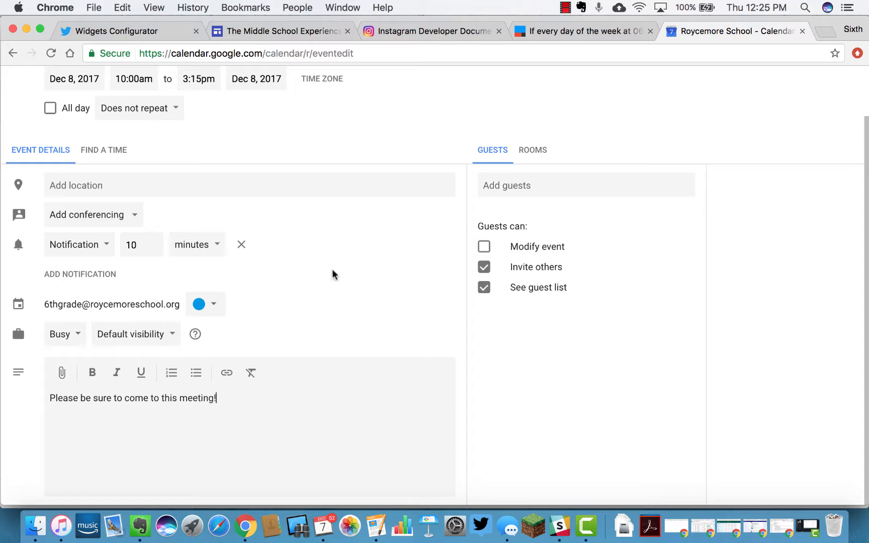
{"action": "left_click_drag", "start_coordinate": [216, 399], "coordinate": [162, 399]}
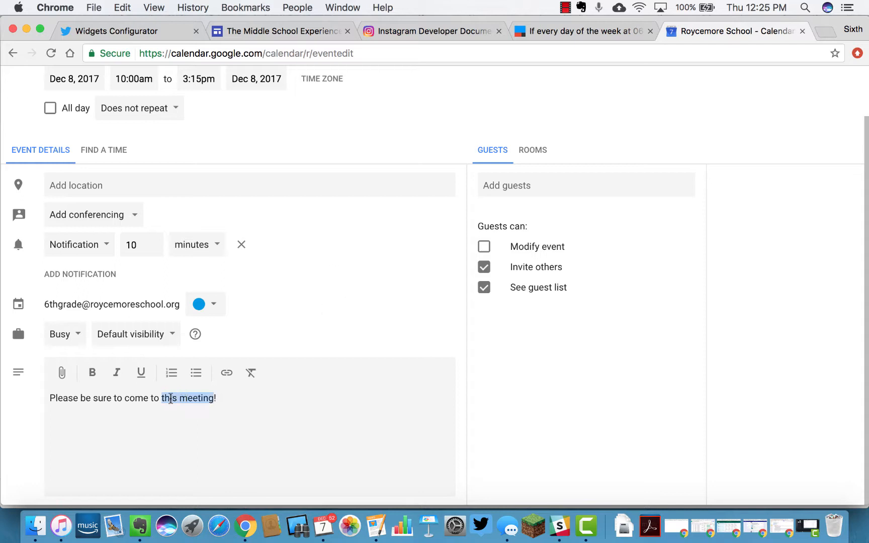
{"action": "left_click", "coordinate": [92, 373]}
{"action": "left_click", "coordinate": [313, 415]}
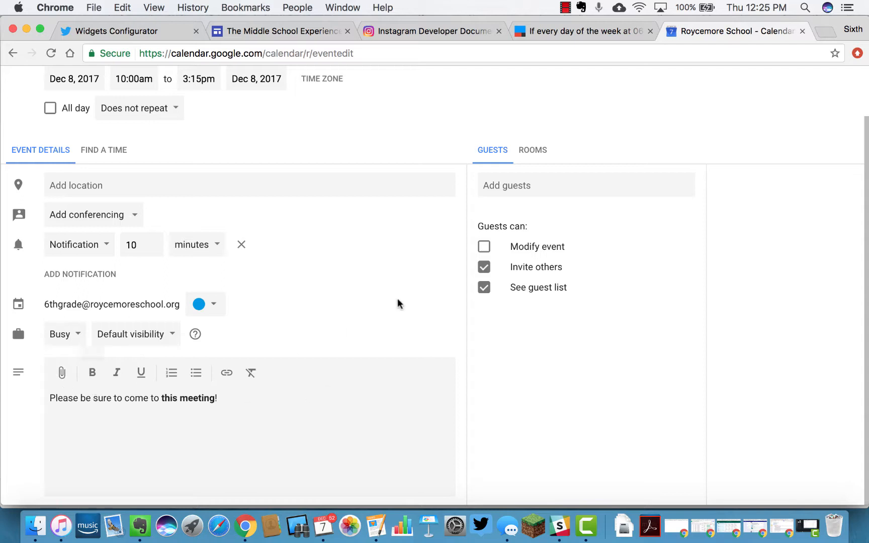
{"action": "type", "text": "Google"}
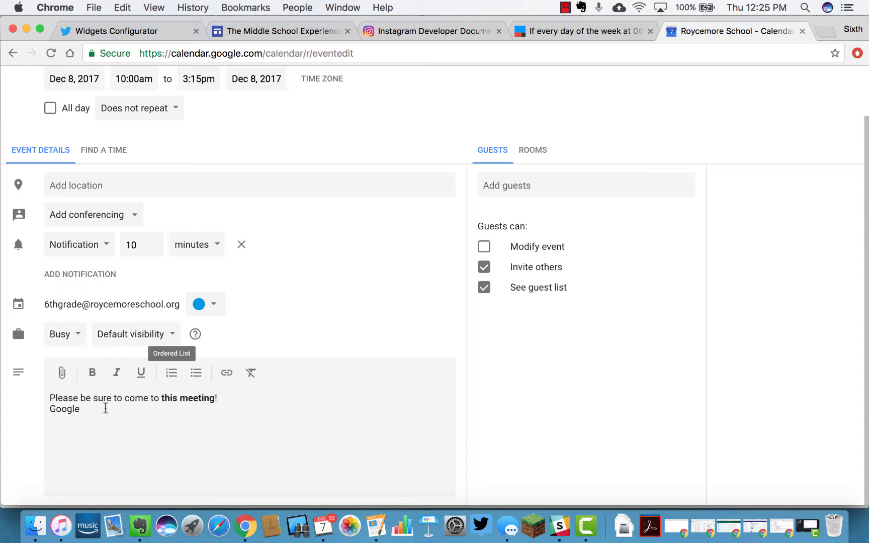
{"action": "double_click", "coordinate": [64, 409]}
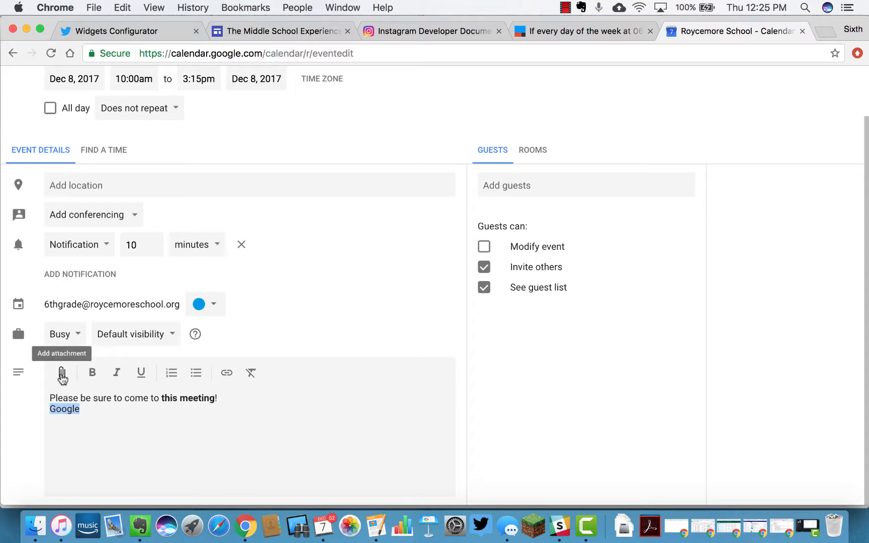
Link the word Google to google.com and cancel the file attachment picker without attaching anything
{"action": "left_click", "coordinate": [226, 374]}
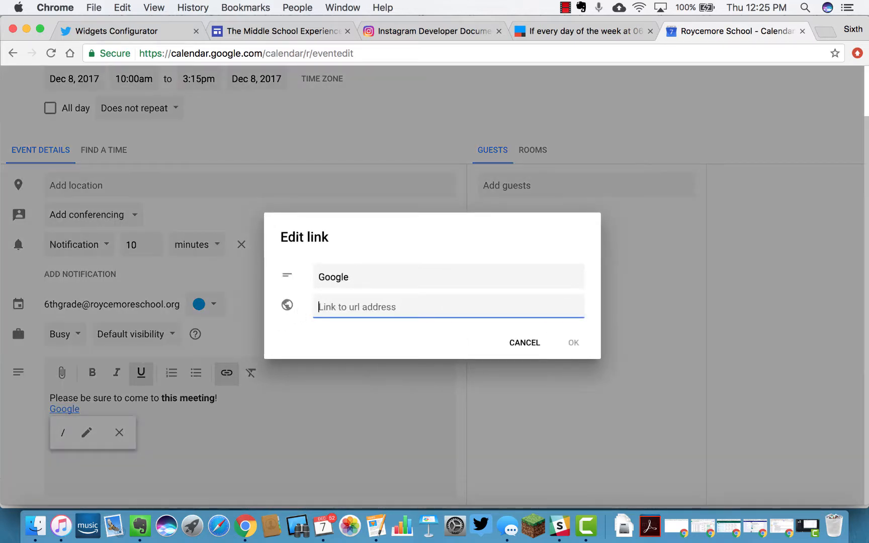
{"action": "type", "text": "google.com"}
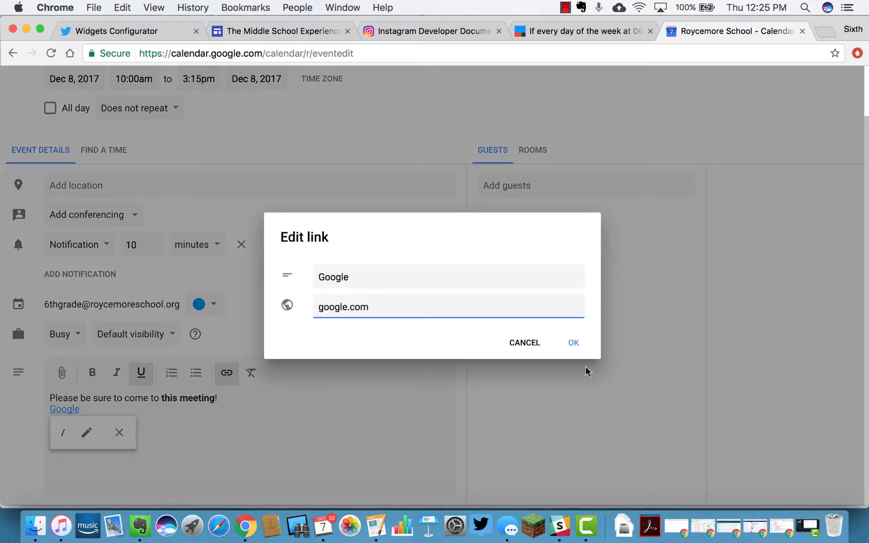
{"action": "left_click", "coordinate": [573, 343]}
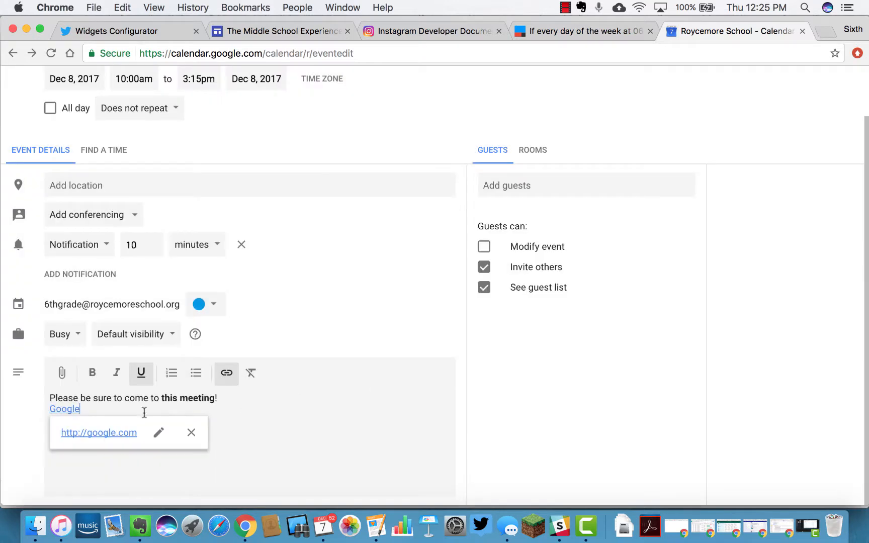
{"action": "left_click", "coordinate": [131, 410]}
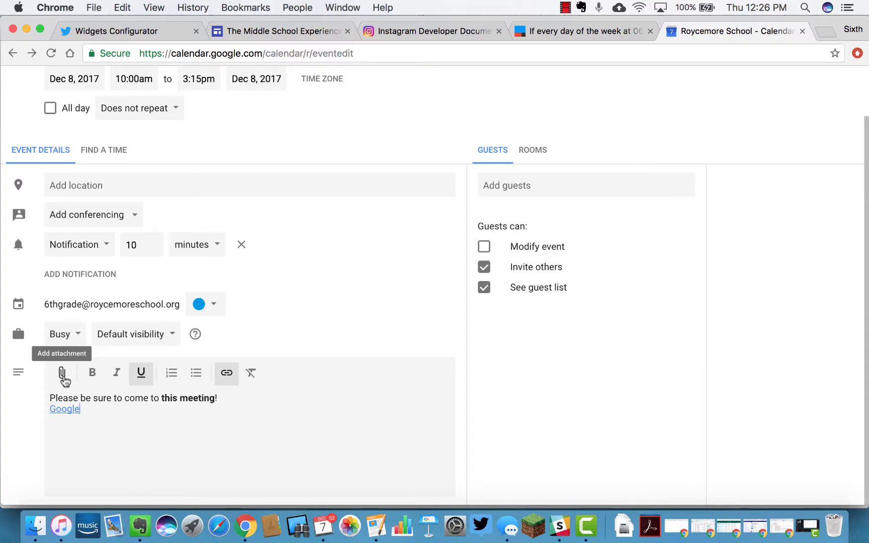
{"action": "left_click", "coordinate": [61, 372]}
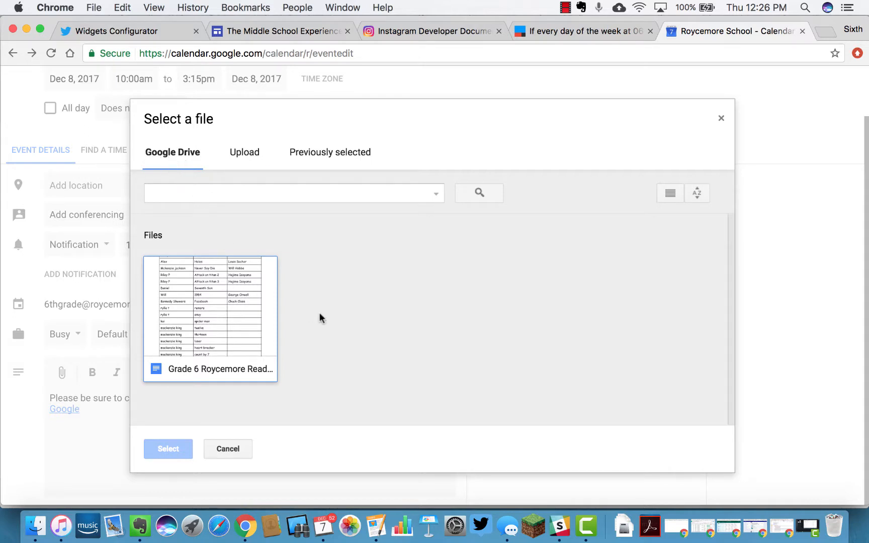
{"action": "left_click", "coordinate": [223, 450]}
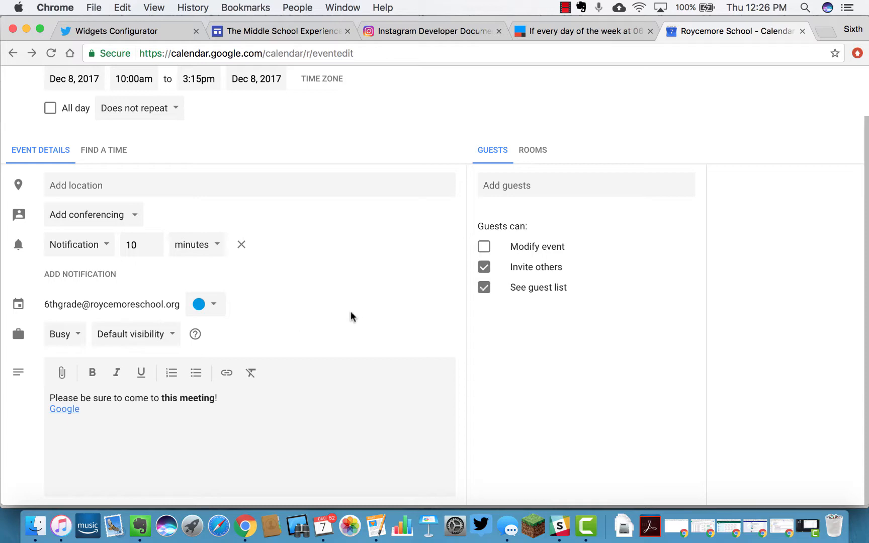
Save the Meeting, check its Friday 10am–3:15pm details popup, and reopen it for editing
{"action": "scroll", "coordinate": [353, 316], "scroll_direction": "up", "scroll_amount": 2}
{"action": "left_click", "coordinate": [499, 94]}
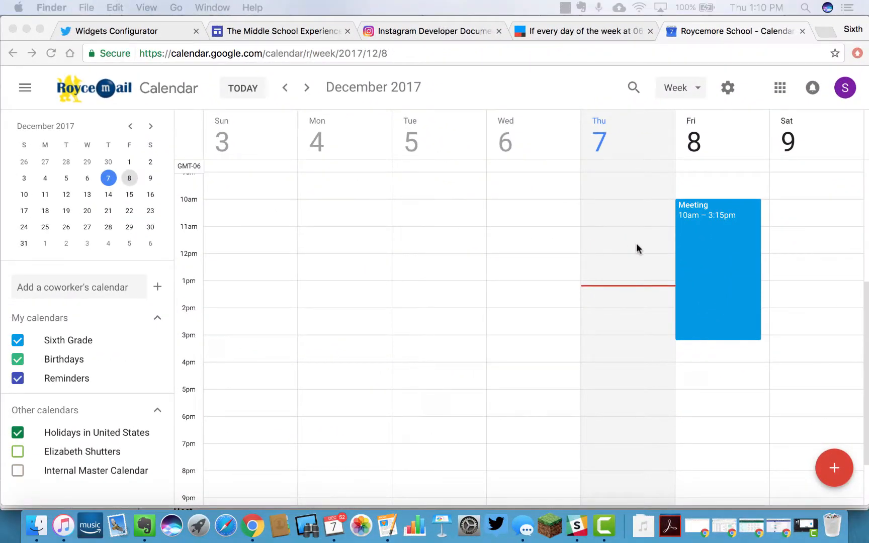
{"action": "left_click", "coordinate": [704, 258]}
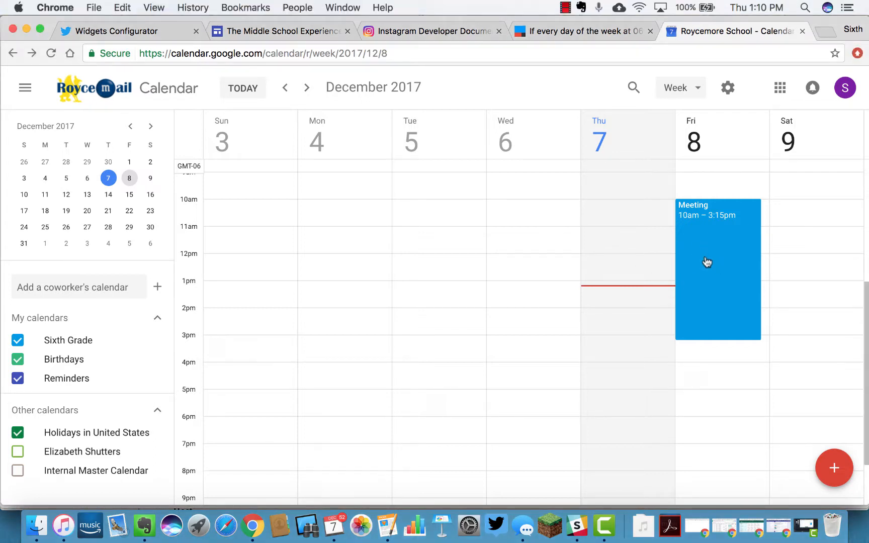
{"action": "left_click", "coordinate": [706, 261]}
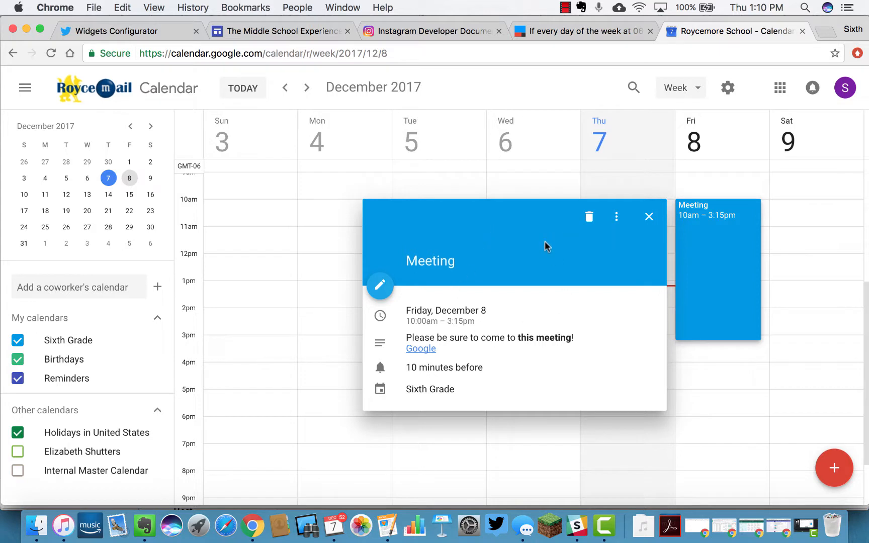
{"action": "left_click", "coordinate": [373, 185]}
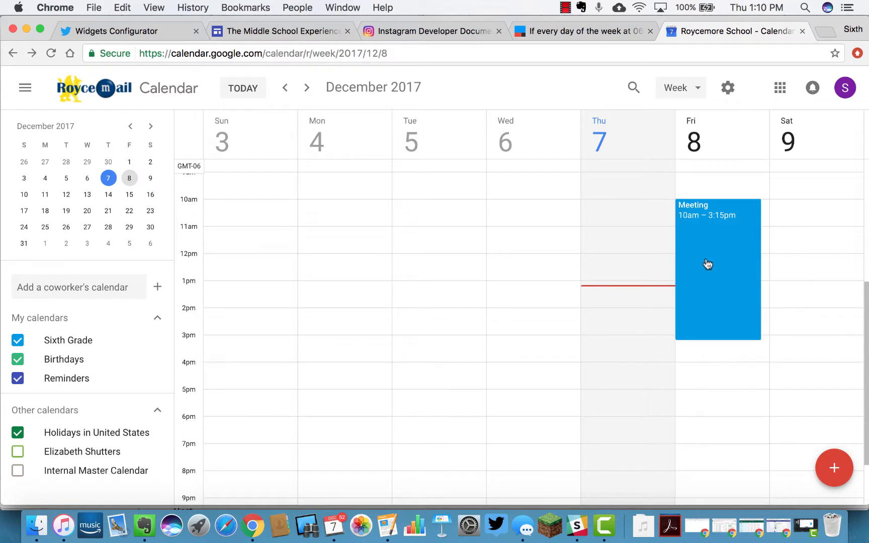
{"action": "left_click", "coordinate": [707, 264]}
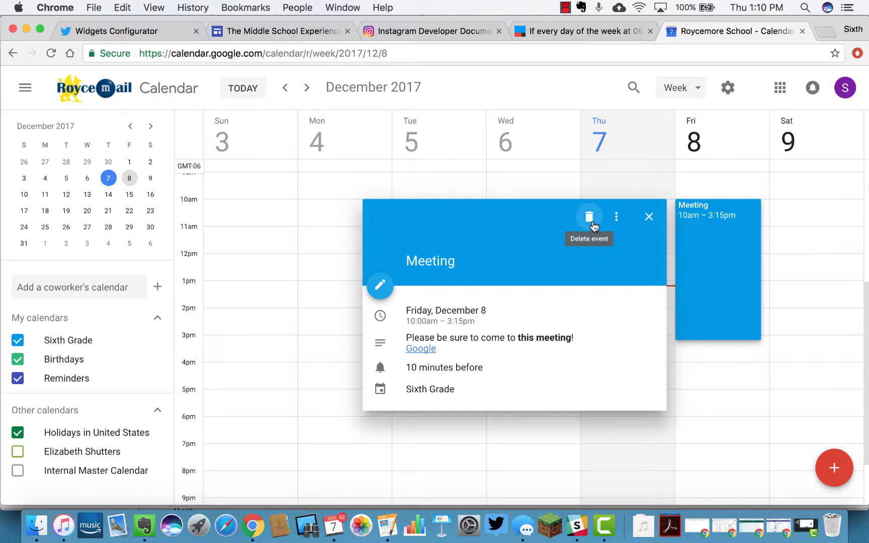
{"action": "left_click", "coordinate": [380, 289]}
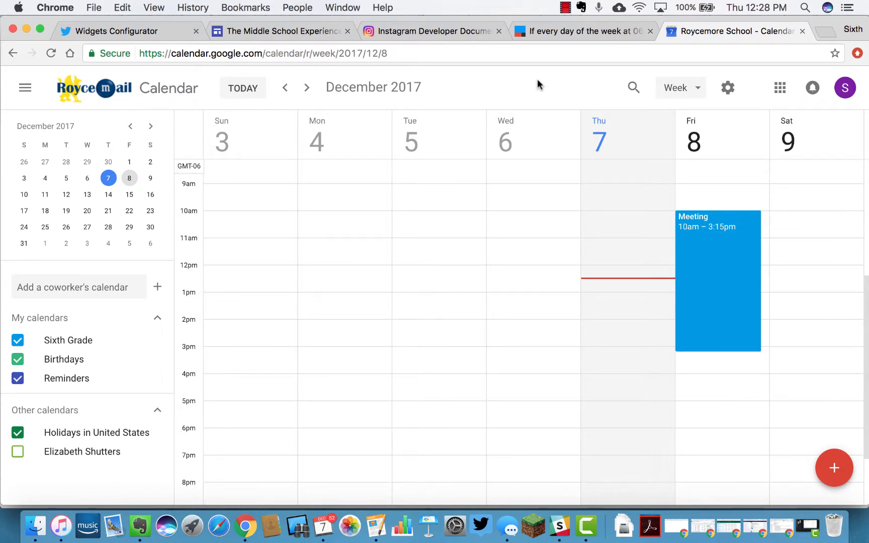
Switch to day view of Friday, Dec 8 and add the Internal Master Calendar by searching 'calendar'
{"action": "left_click", "coordinate": [681, 86]}
{"action": "left_click", "coordinate": [690, 146]}
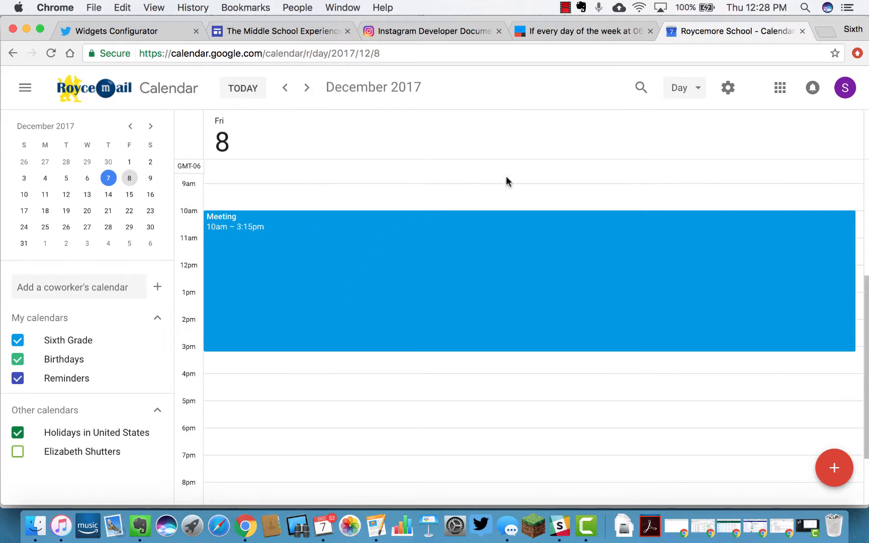
{"action": "left_click", "coordinate": [44, 284]}
{"action": "type", "text": "calendar"}
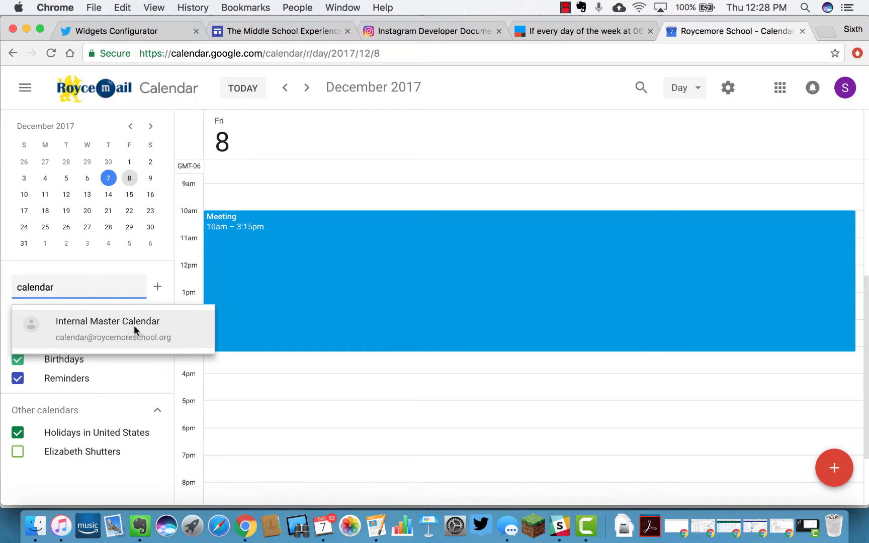
{"action": "left_click", "coordinate": [132, 328]}
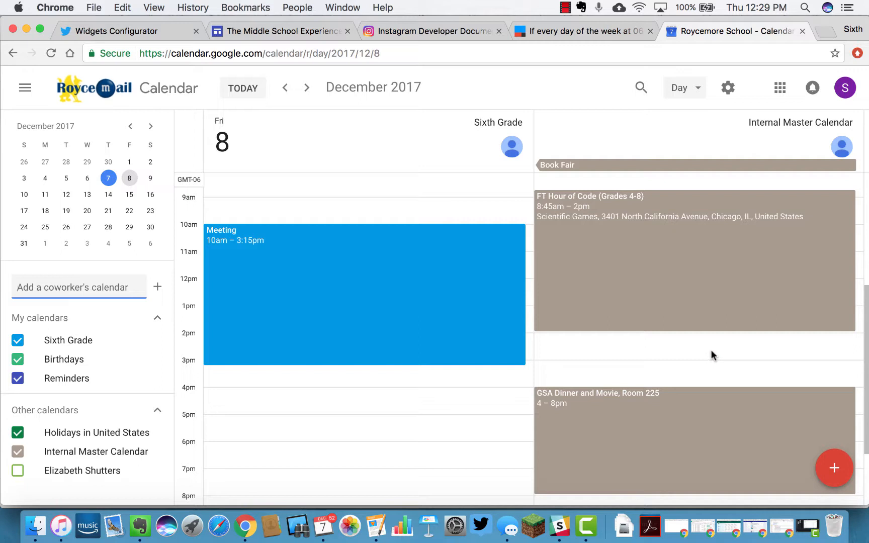
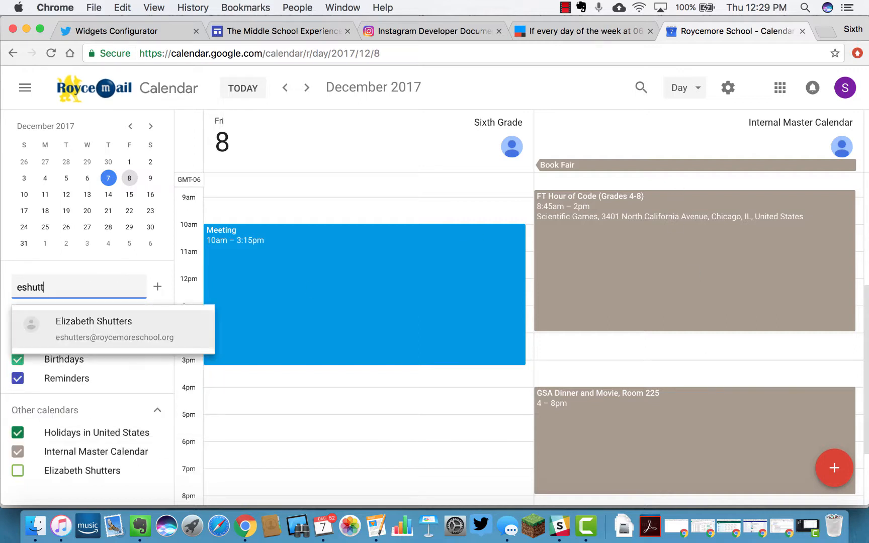
Add the coworker's calendar by searching her username, showing her 3:30–5pm Book Fair event
{"action": "left_click", "coordinate": [90, 331]}
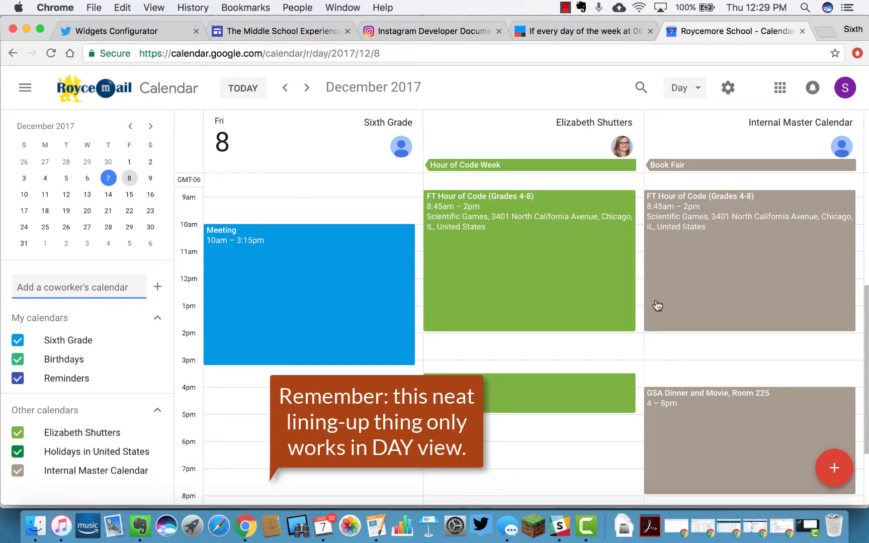
{"action": "scroll", "coordinate": [602, 355], "scroll_direction": "down", "scroll_amount": 3}
{"action": "scroll", "coordinate": [603, 358], "scroll_direction": "up", "scroll_amount": 3}
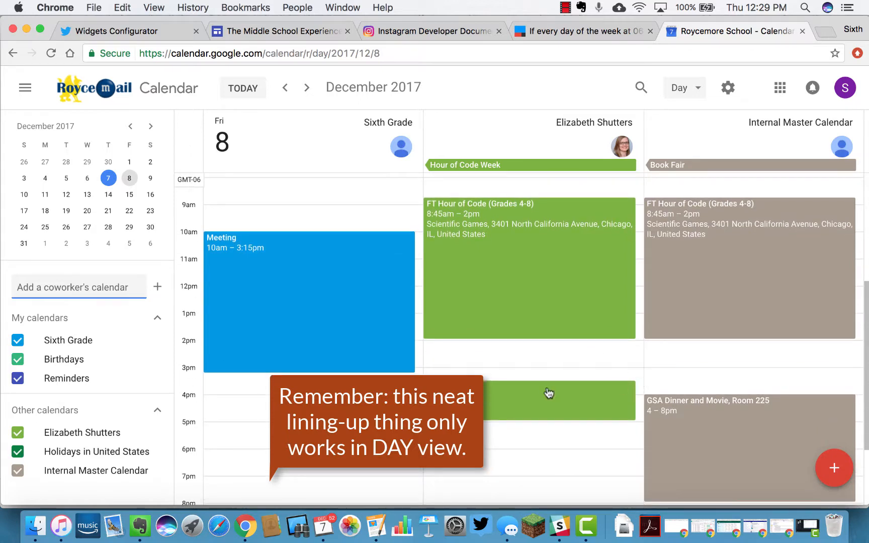
{"action": "scroll", "coordinate": [486, 370], "scroll_direction": "down", "scroll_amount": 1}
{"action": "scroll", "coordinate": [484, 365], "scroll_direction": "up", "scroll_amount": 1}
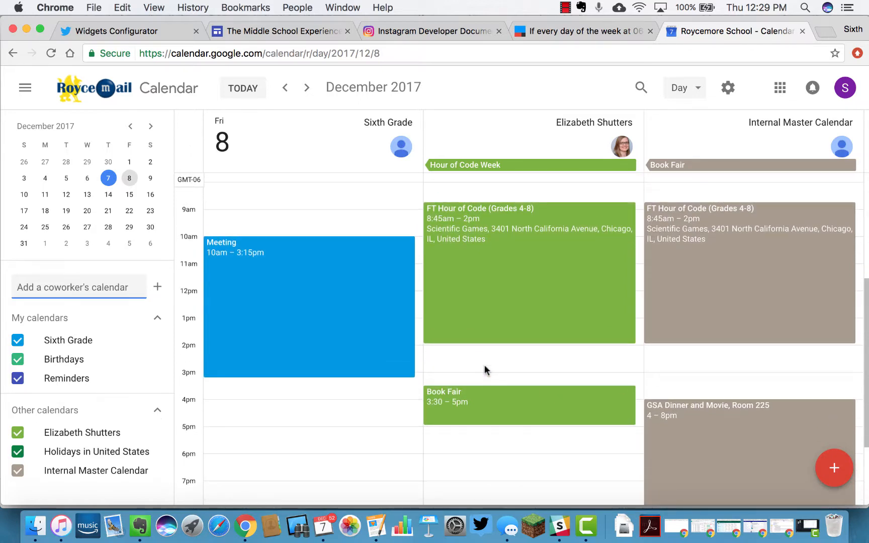